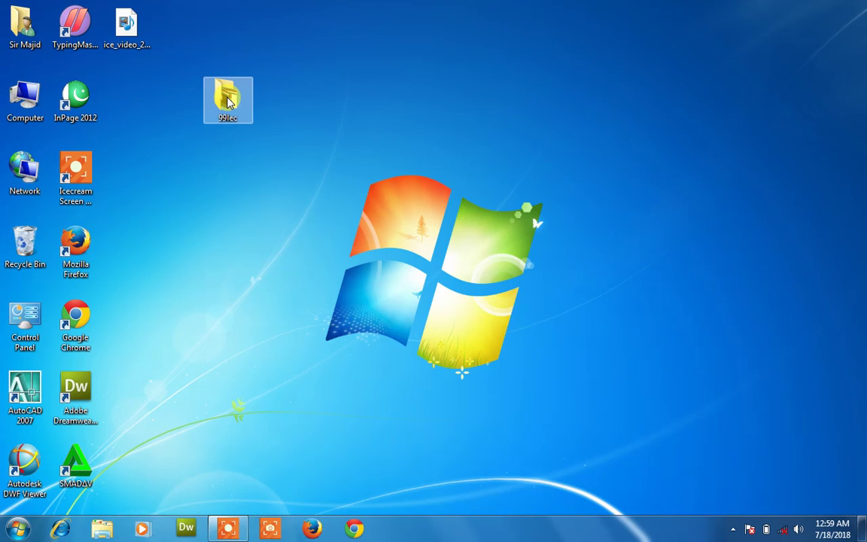
Open the index page from New folder inside the 99lec desktop folder in Google Chrome and maximize the browser window.
double_click(229, 101)
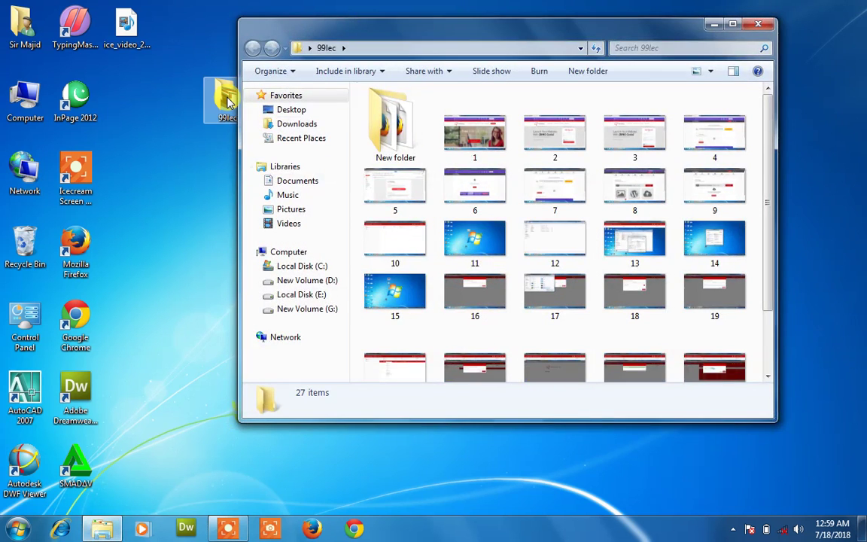
double_click(368, 145)
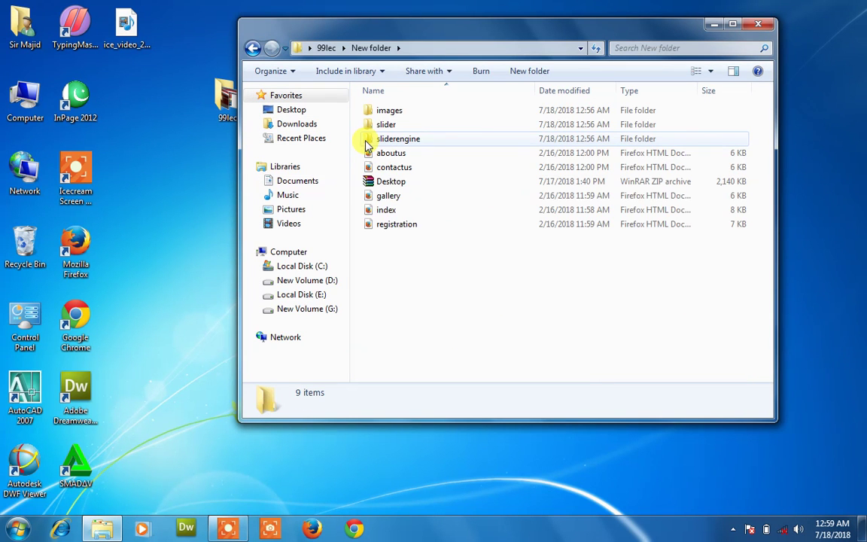
left_click(385, 211)
right_click(390, 213)
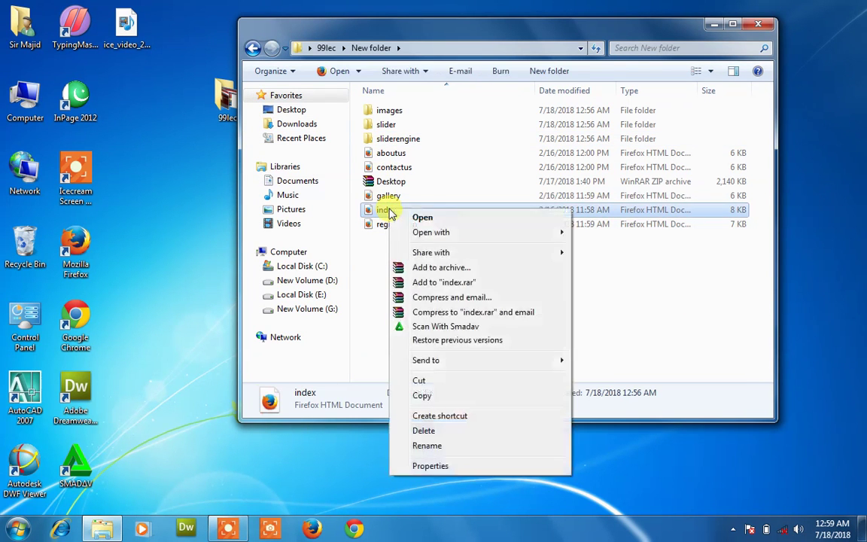
mouse_move(448, 232)
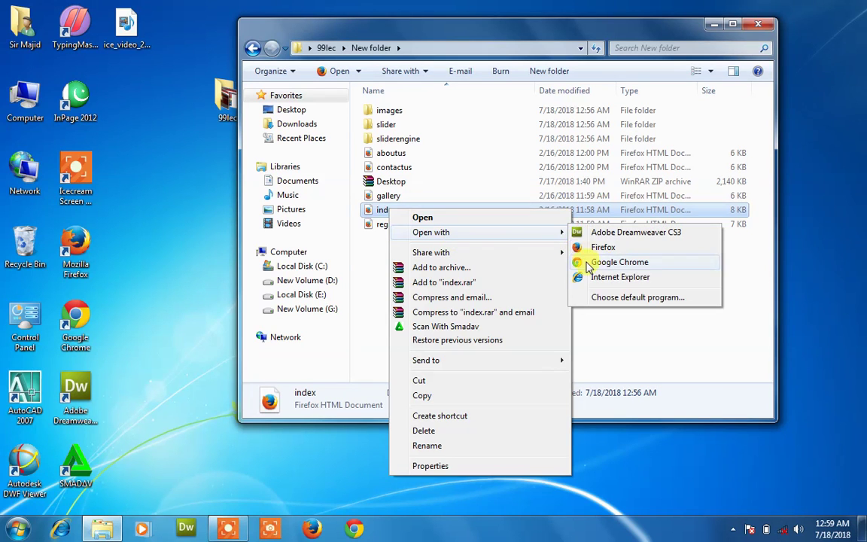
left_click(618, 261)
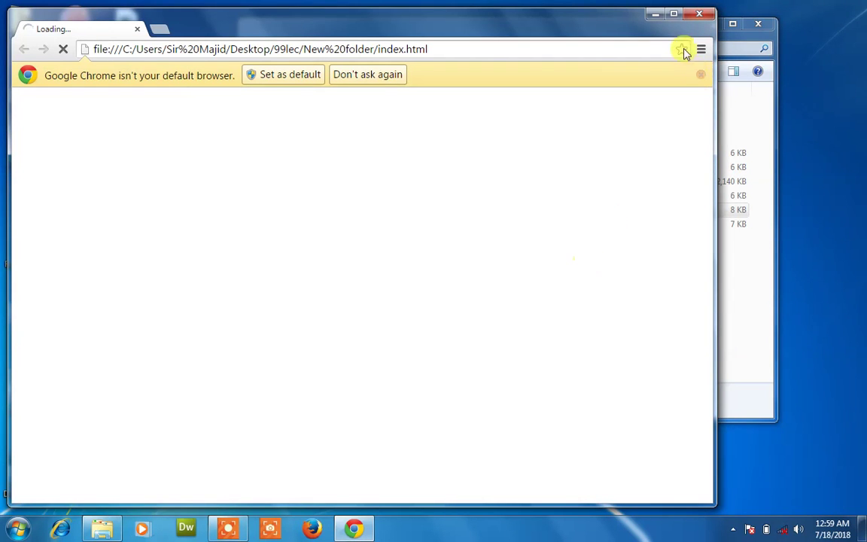
left_click(672, 15)
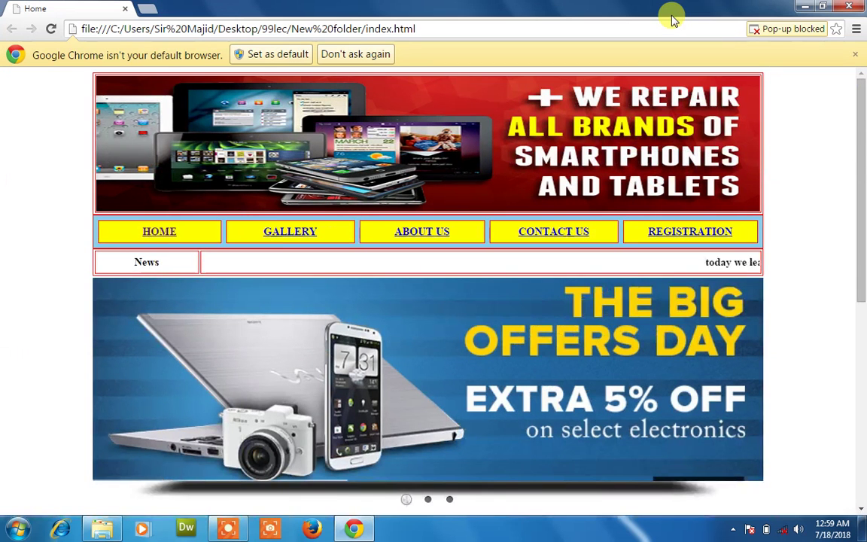
Look over the site's home page and its Gallery page, and close the browser.
left_click_drag(863, 156, 847, 213)
scroll(844, 213, "up", 2)
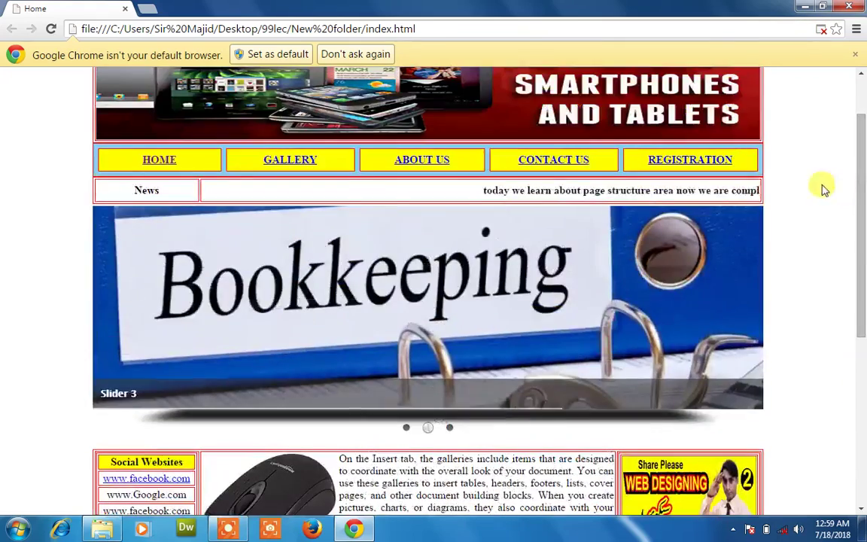
left_click(299, 158)
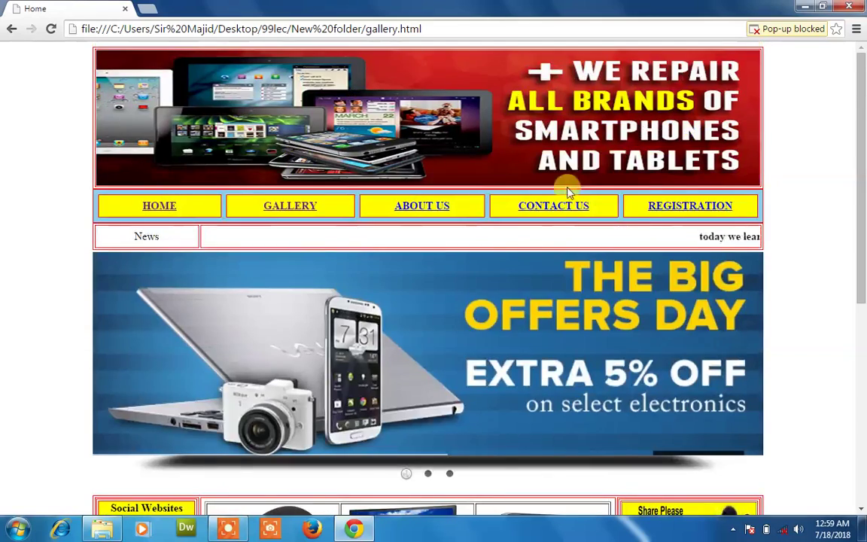
left_click_drag(857, 77, 854, 18)
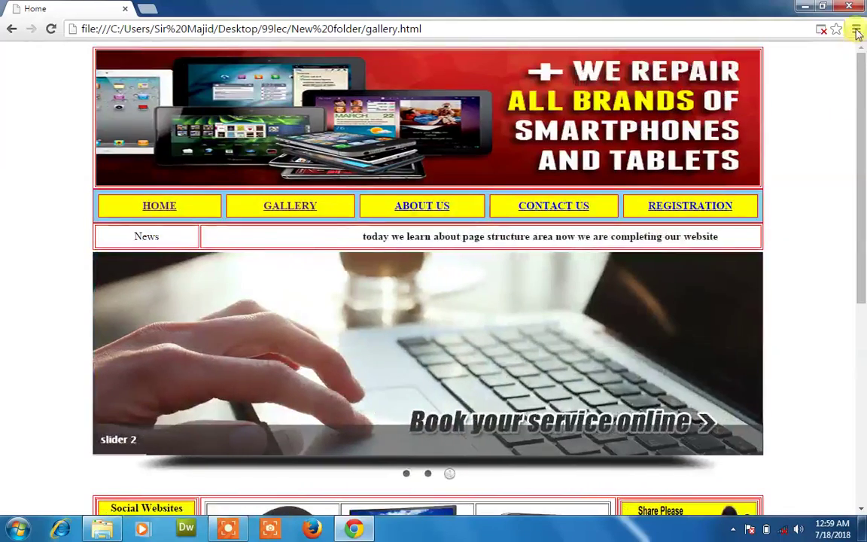
left_click(852, 9)
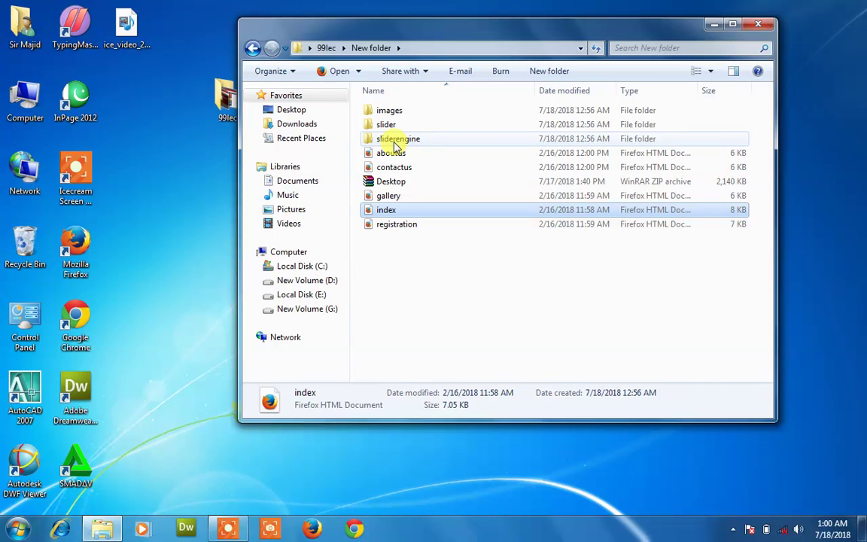
Go back to the 99lec folder, open image 1 and play it as a slide show, advancing to image 2.
left_click(254, 49)
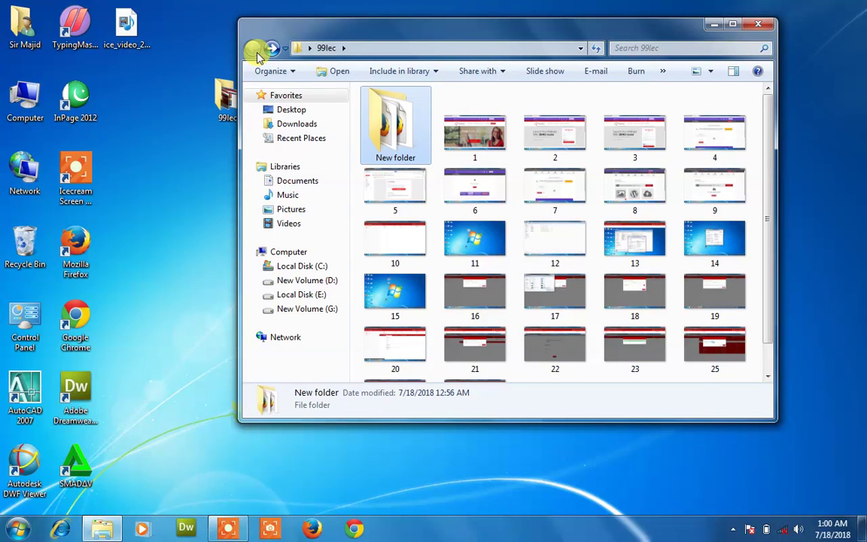
double_click(473, 135)
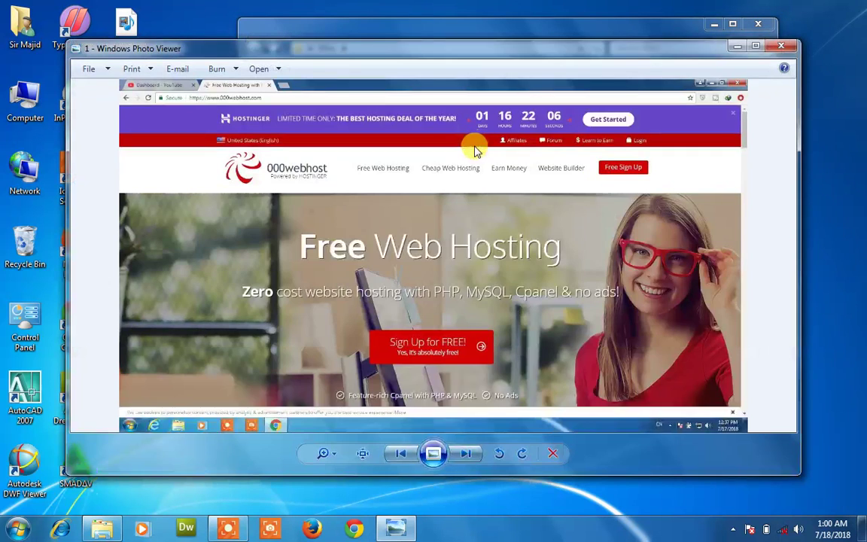
left_click(433, 453)
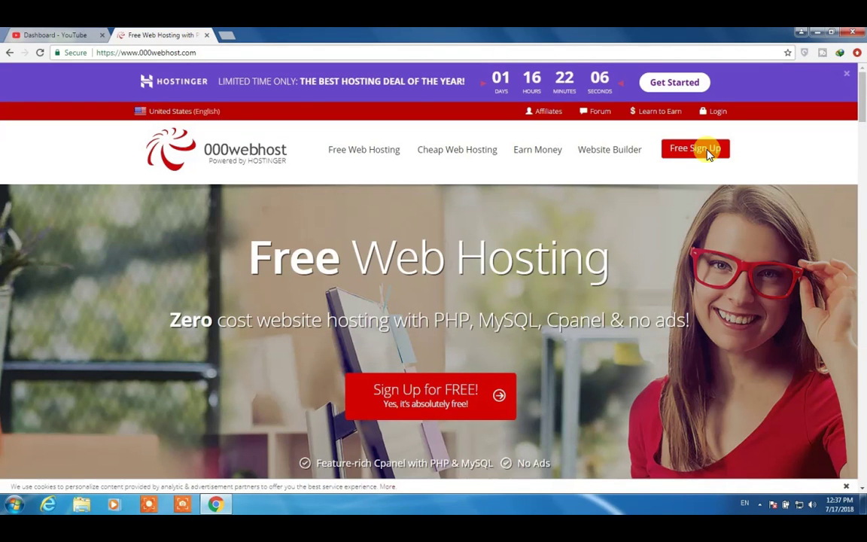
left_click(708, 154)
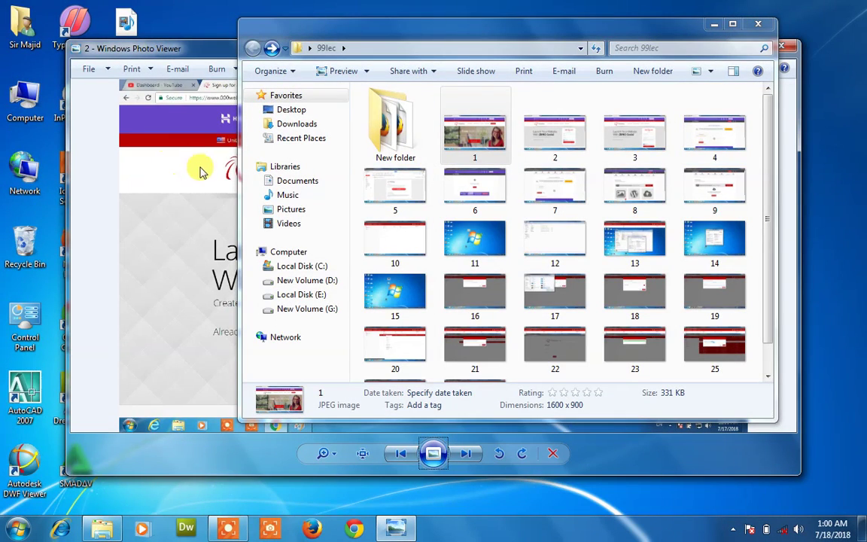
Maximize the photo viewer and return to image 1, the 000webhost home page.
double_click(201, 49)
key("Right")
key("Left")
key("Left")
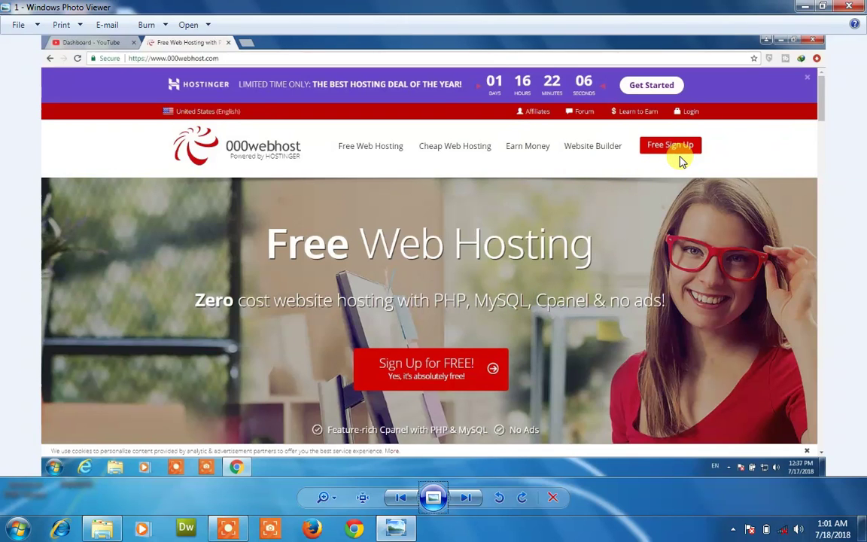
Examine images 2 to 4, comparing the empty and completed 000webhost sign-up forms with the websites list page.
key("Right")
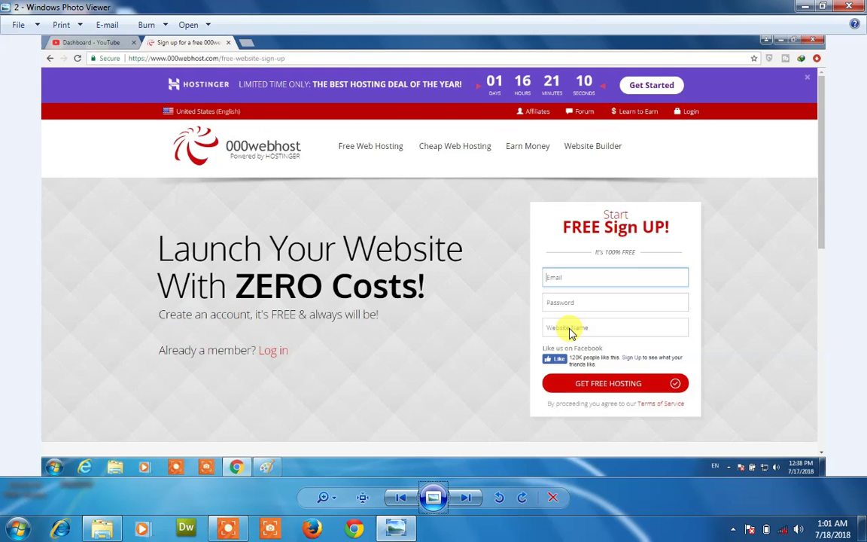
key("Right")
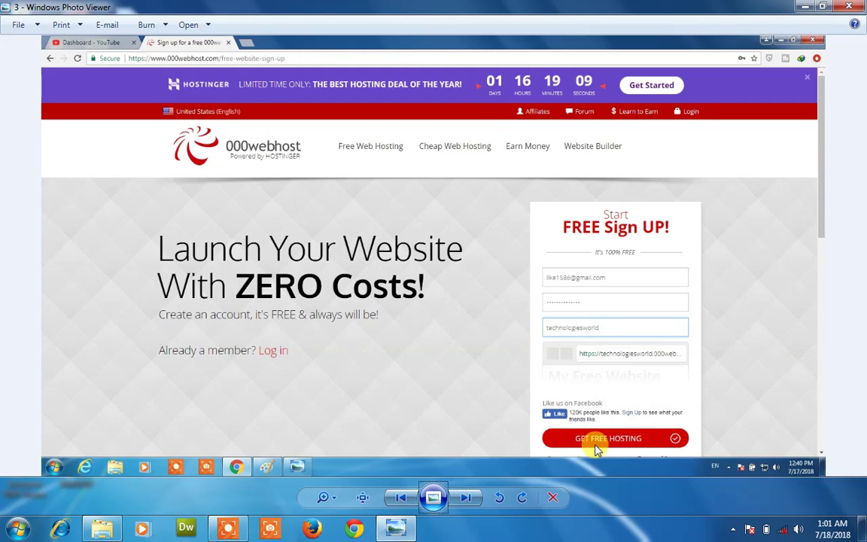
key("Right")
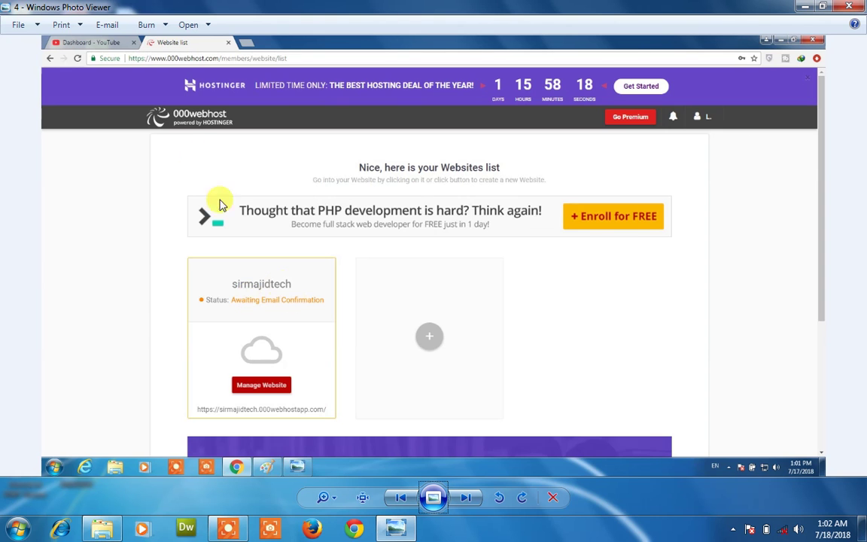
key("Left")
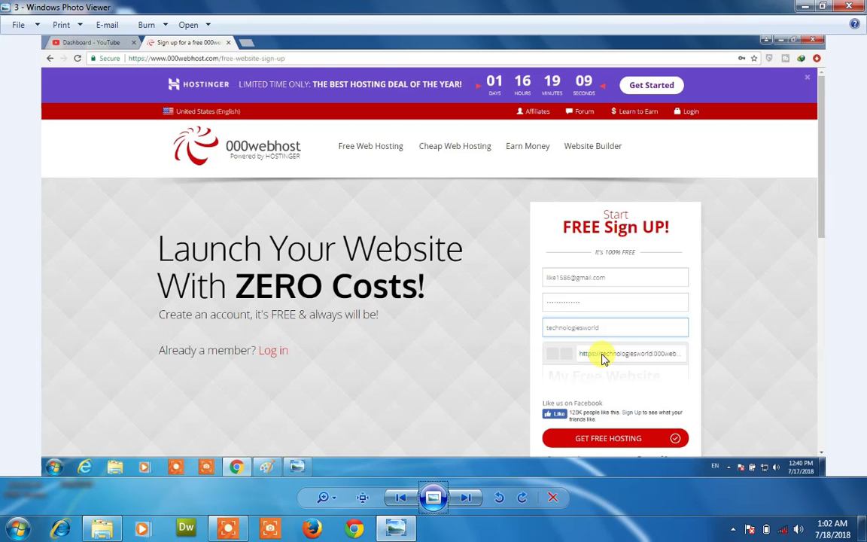
key("Left")
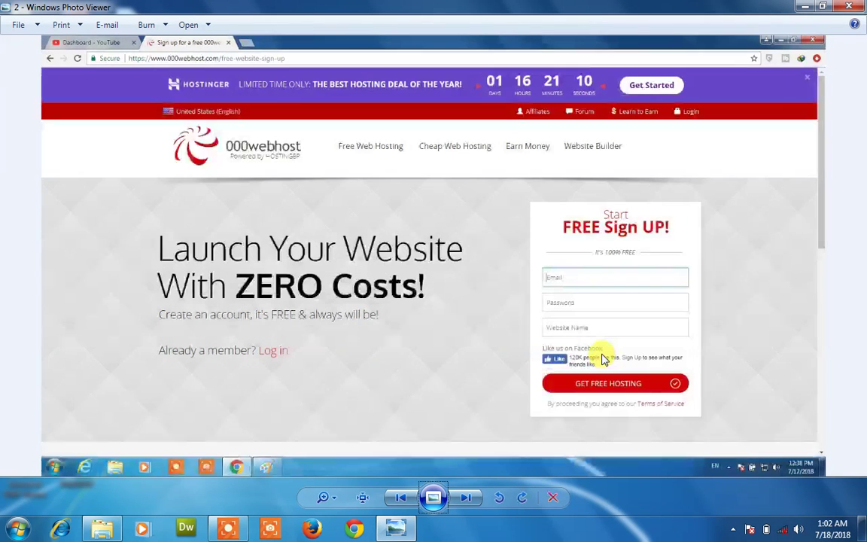
key("Right")
key("Right")
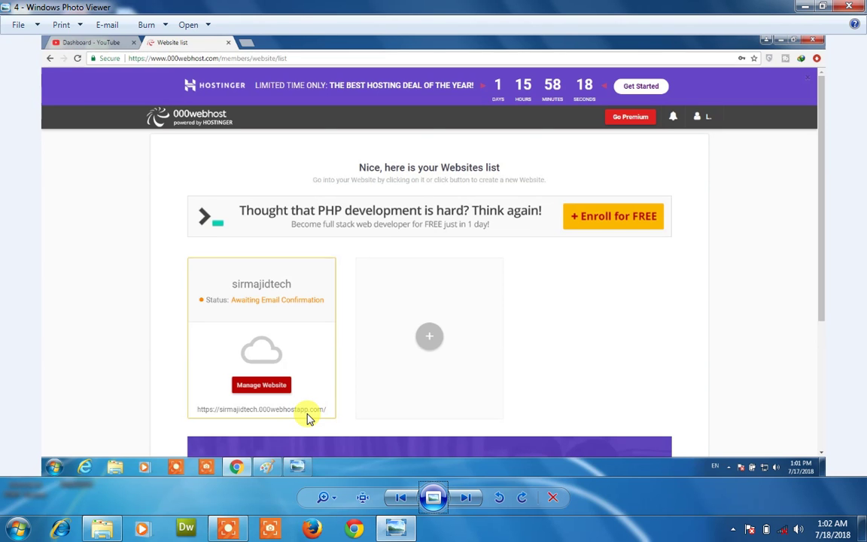
key("Left")
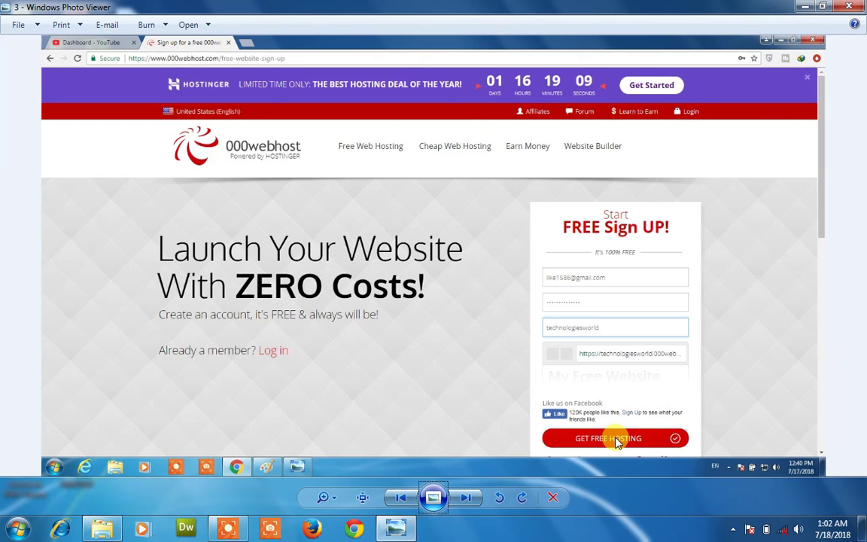
key("Right")
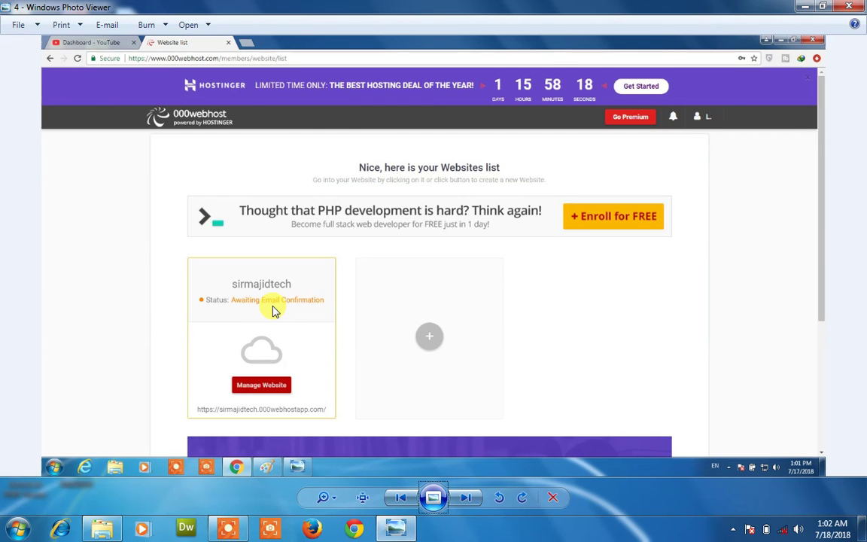
Examine images 5 to 7 covering the confirmation e-mail, the email verification page and the websites list.
key("Right")
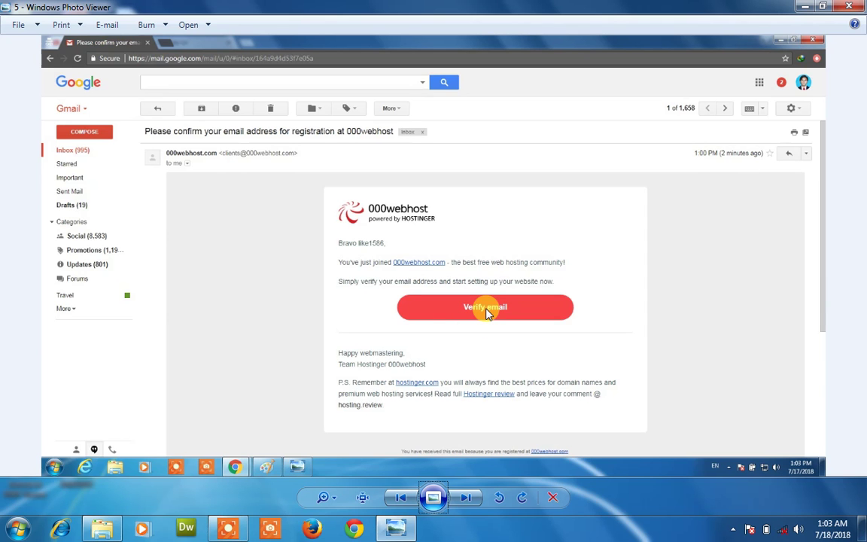
key("Right")
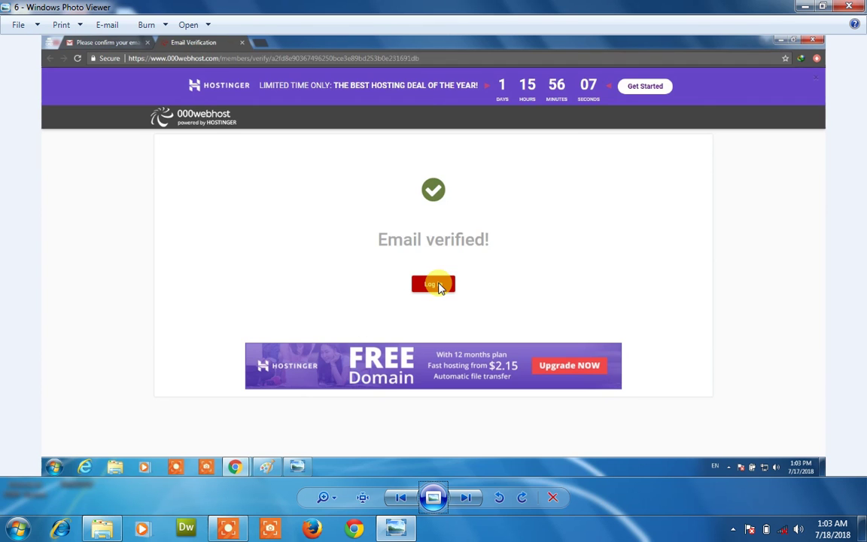
key("Right")
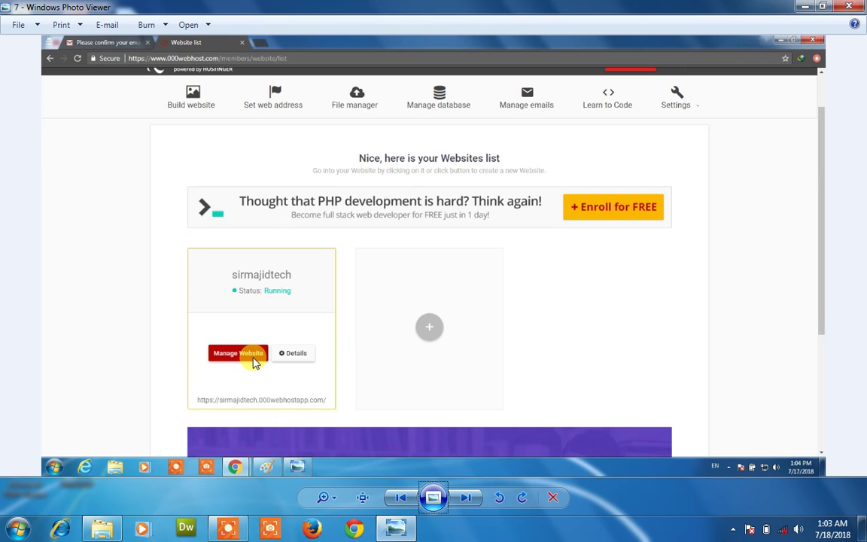
Examine images 7 to 10 covering website management, the Build website page, the File Manager upload page and the public_html folder.
key("Right")
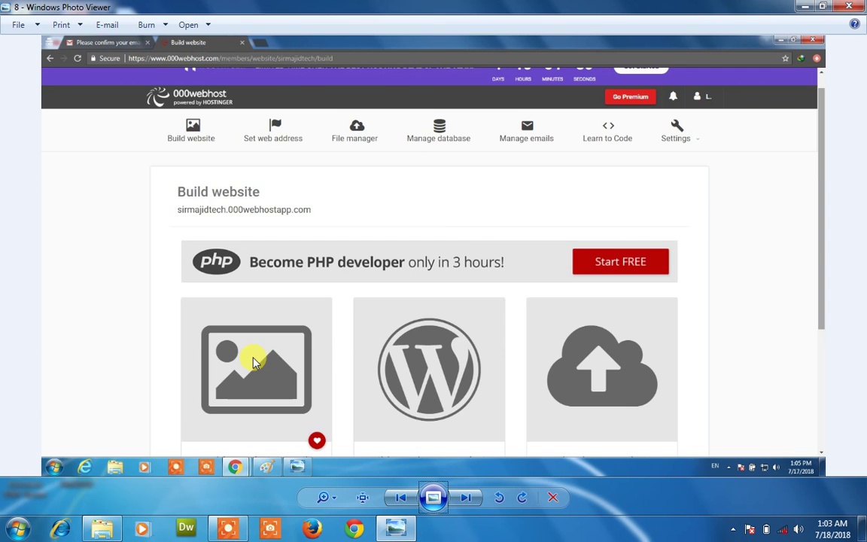
key("Left")
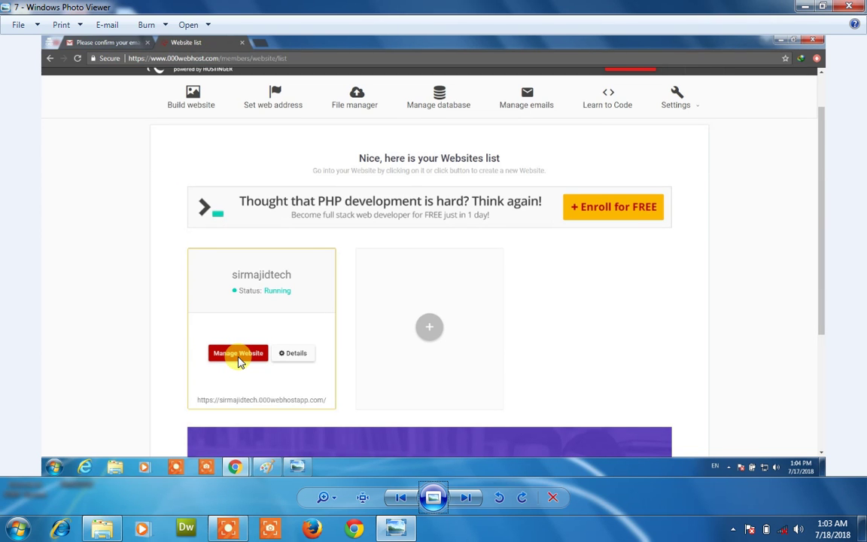
key("Right")
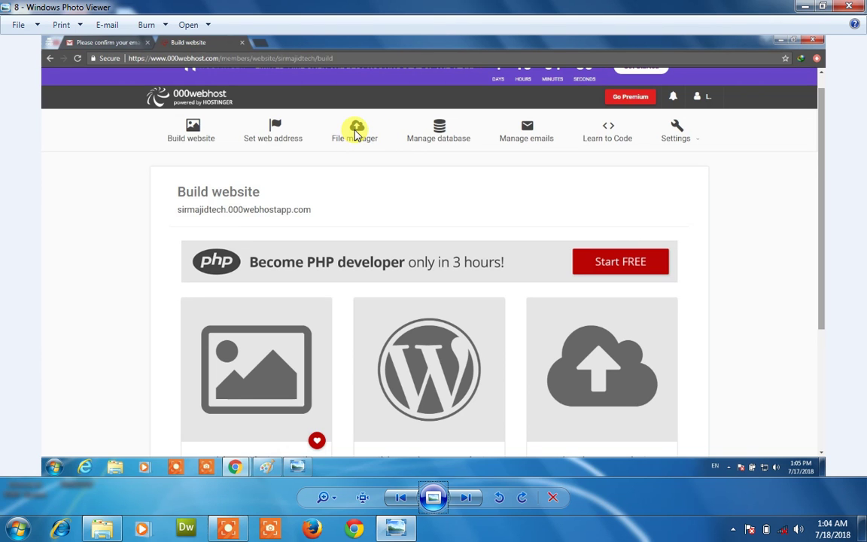
key("Right")
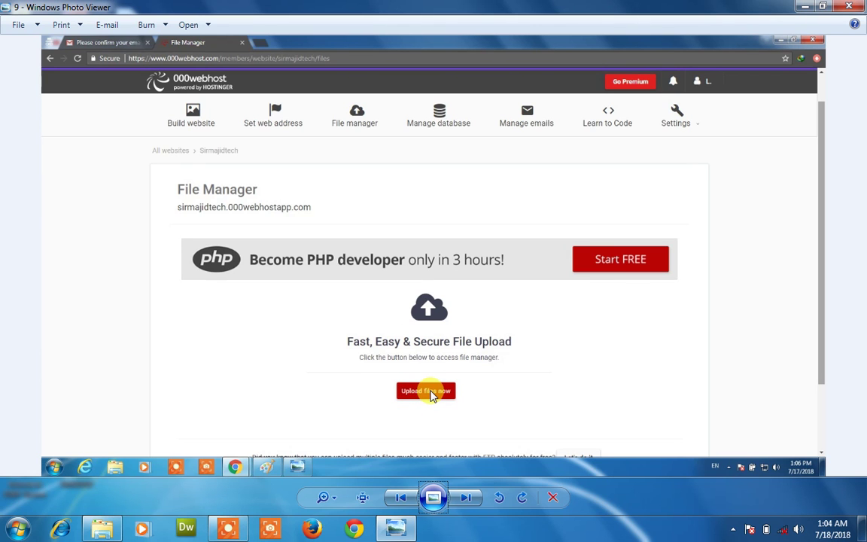
key("Right")
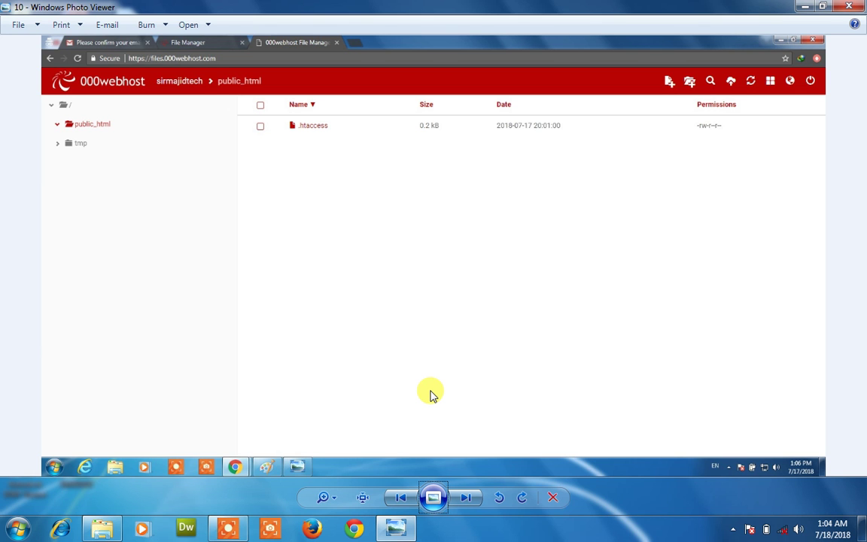
Examine images 11 to 13 covering the web html folder, its site files and the ZIP archive settings.
key("Right")
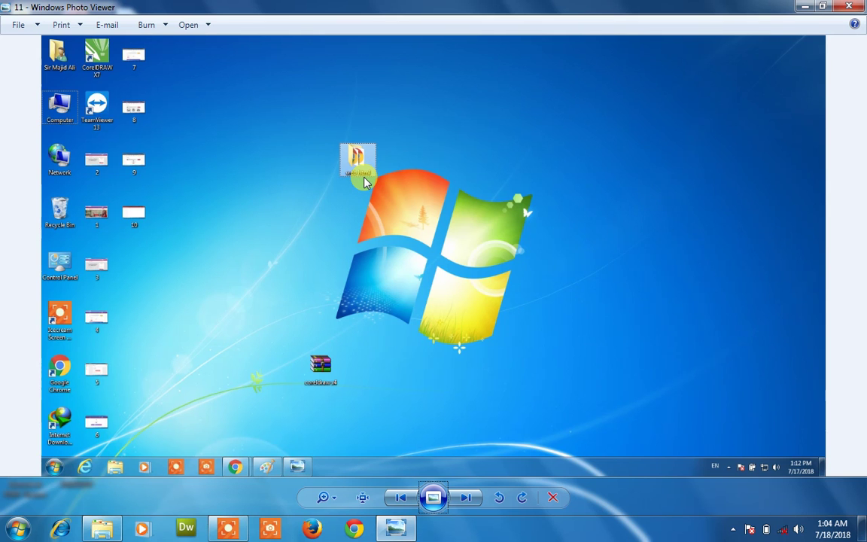
key("Right")
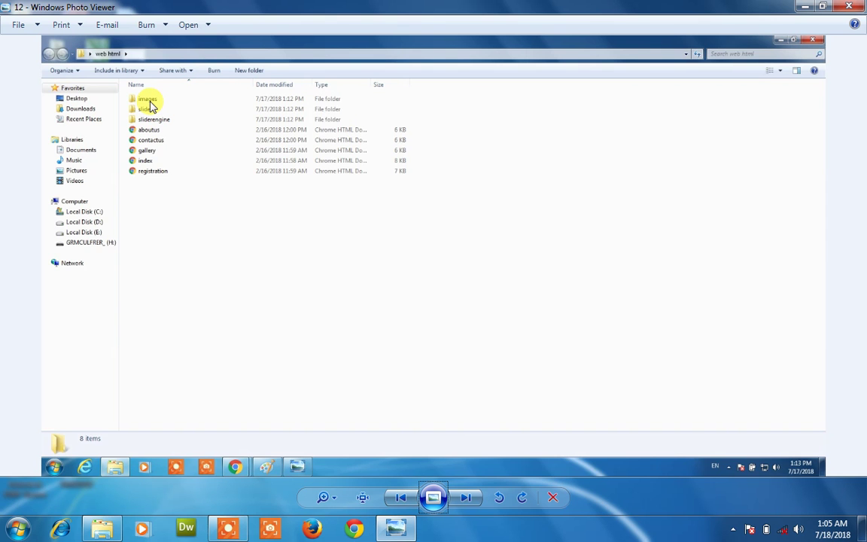
key("Right")
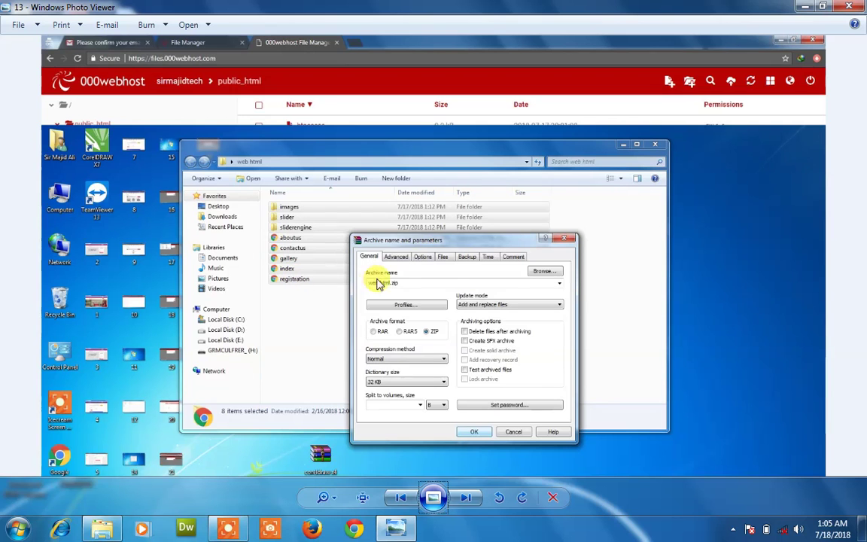
right_click(292, 249)
left_click(262, 316)
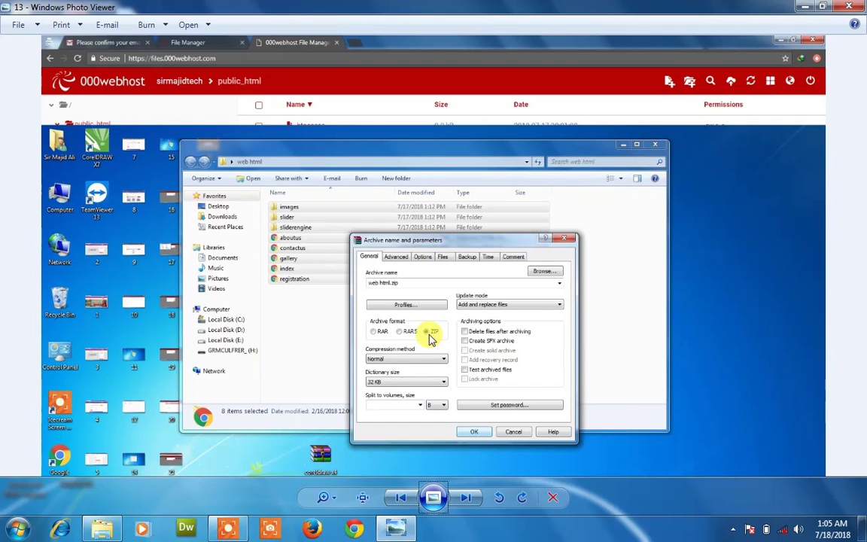
Examine images 13 to 15, comparing the archive settings for web html.zip with the archive and folder on the desktop.
key("Right")
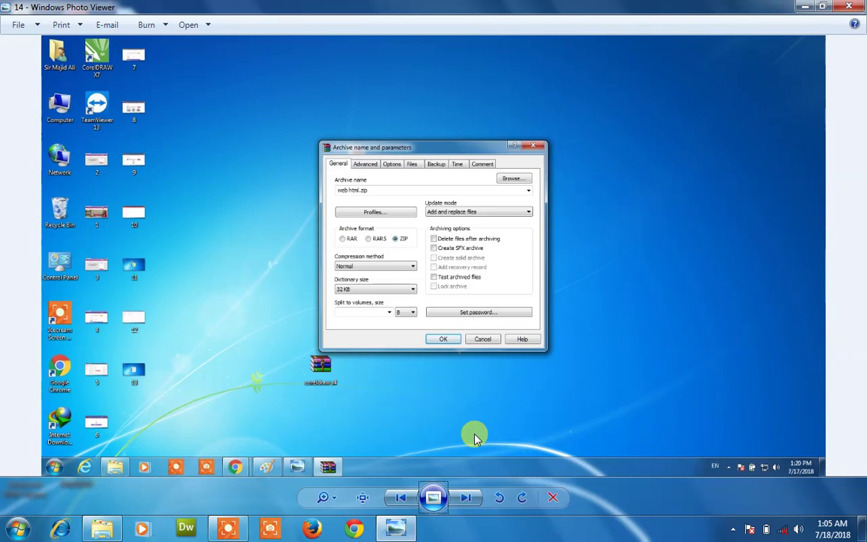
key("Right")
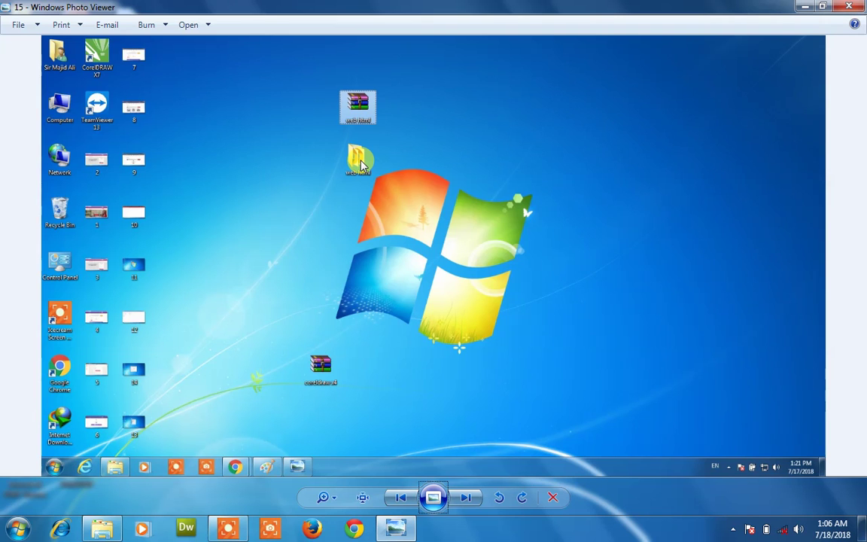
key("Left")
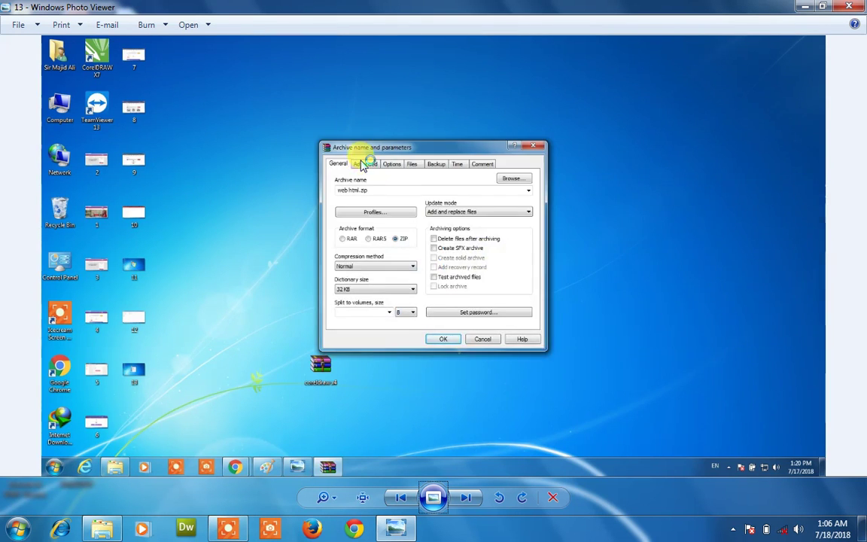
key("Left")
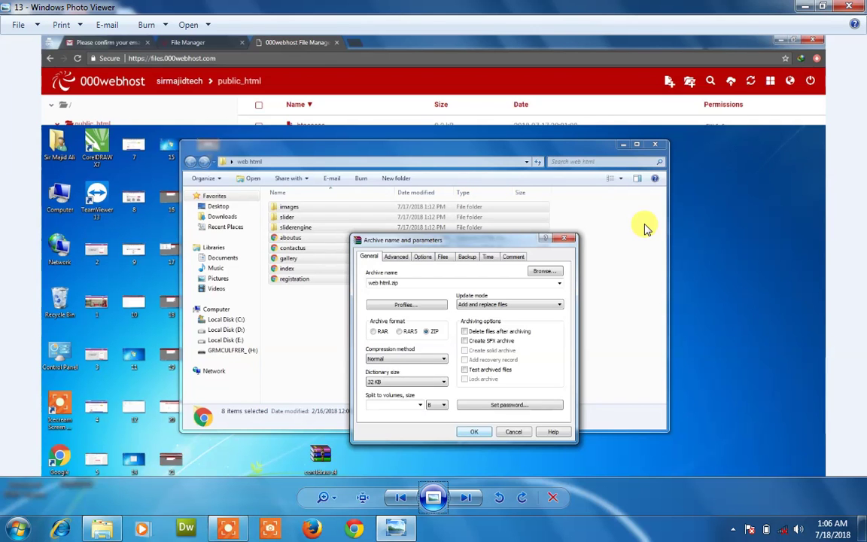
key("Right")
key("Right")
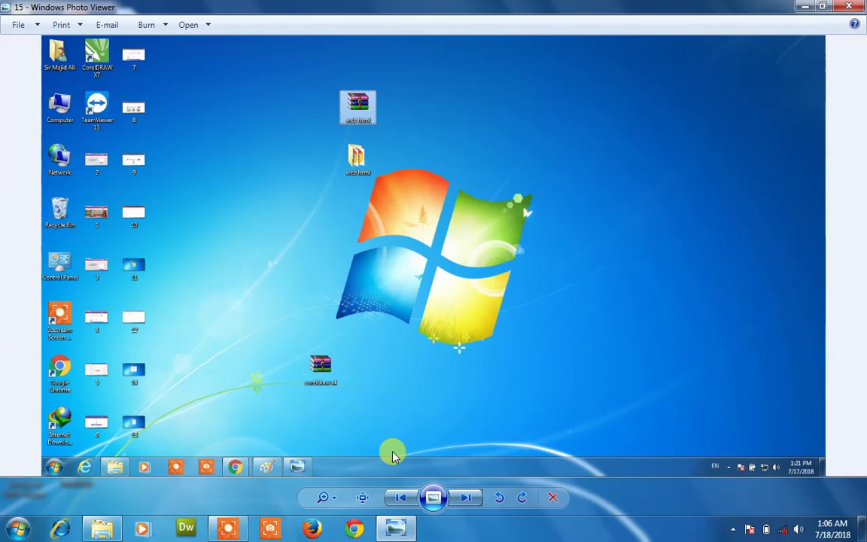
Examine images 16 to 19 covering the Upload files dialog, the selection of web html.zip and its upload to public_html.
key("Right")
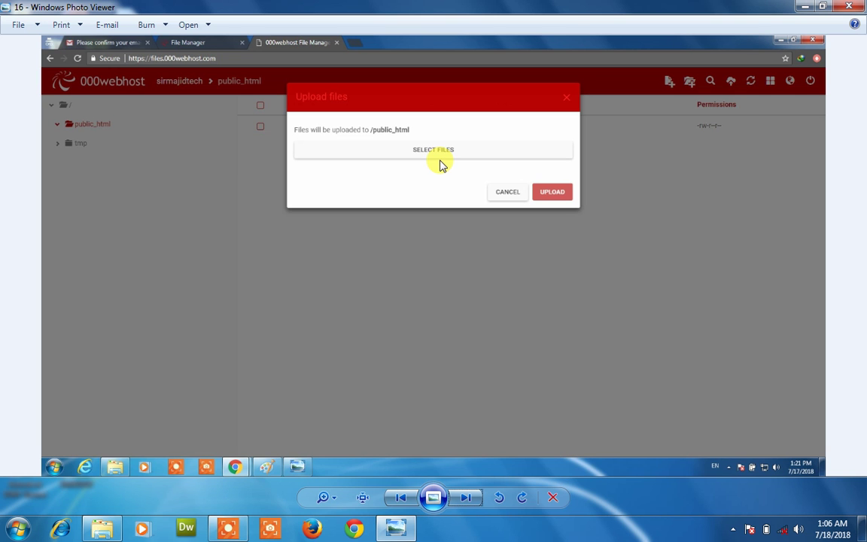
key("Right")
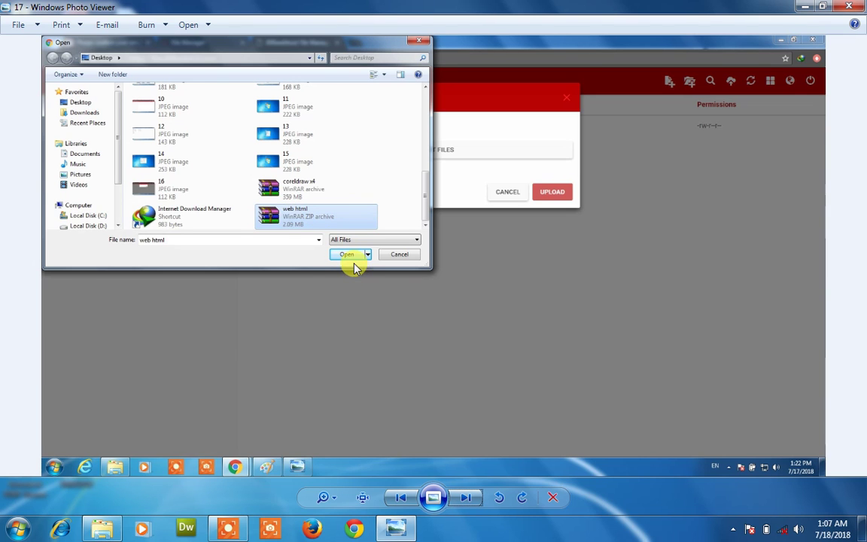
key("Right")
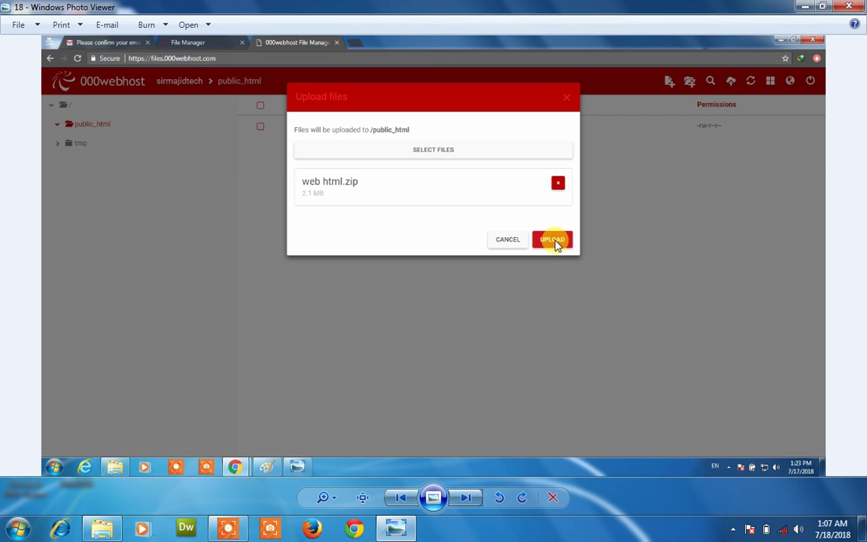
key("Right")
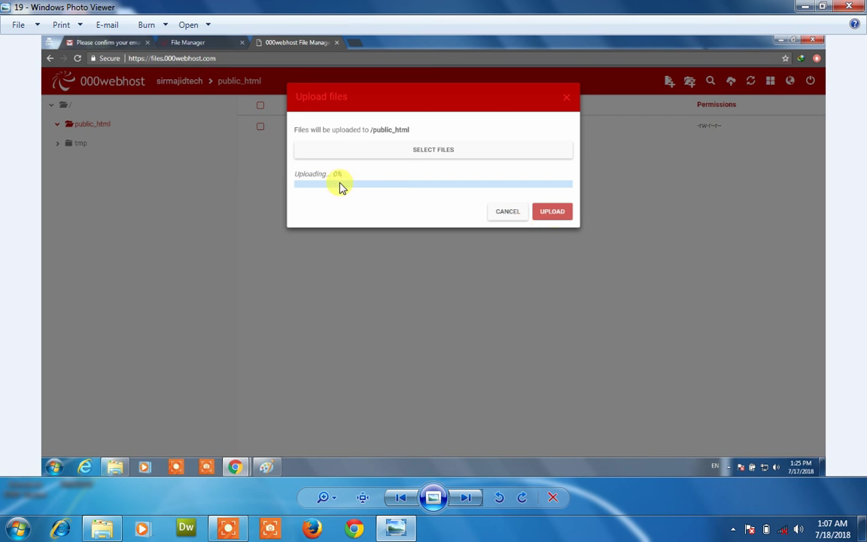
Examine images 20 to 25 covering the extraction of web html.zip, the File Manager login and the Move dialog.
key("Right")
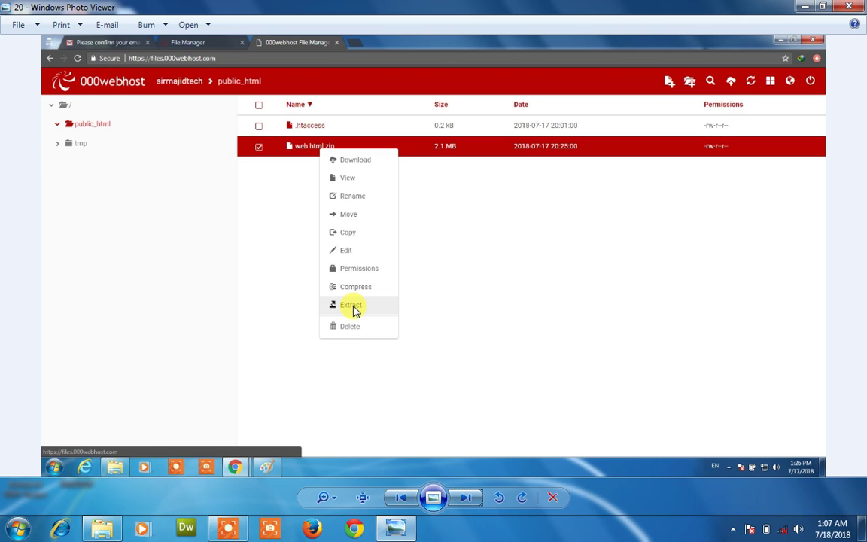
key("Right")
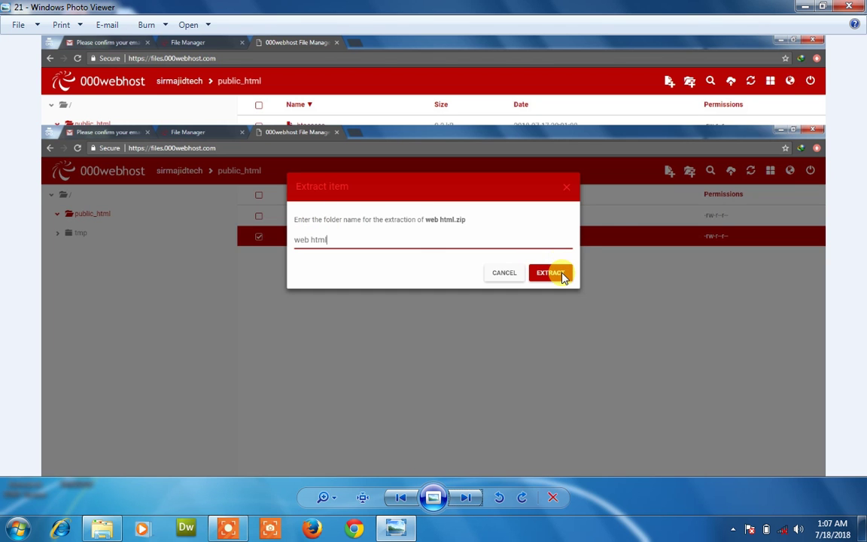
key("Right")
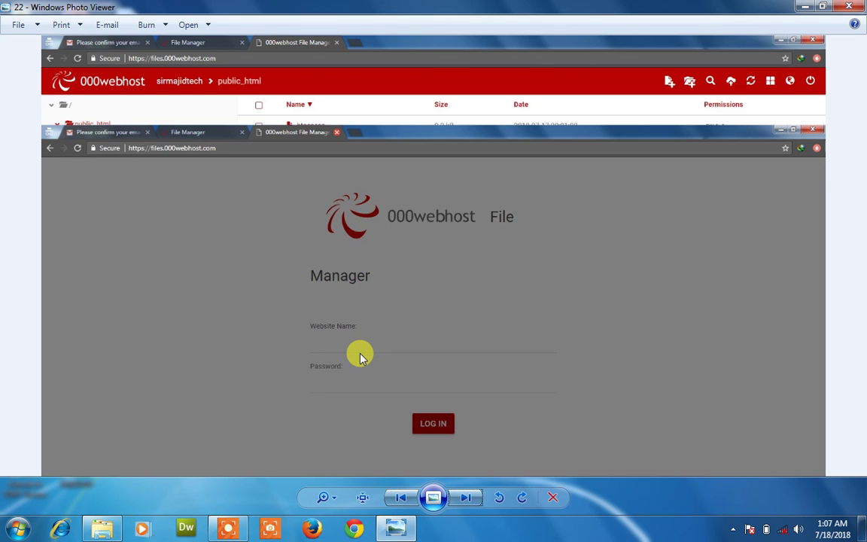
key("Right")
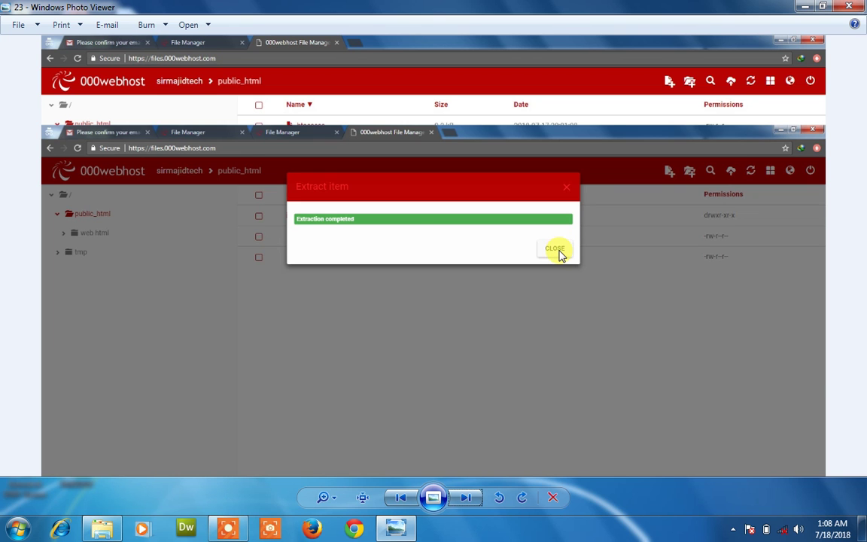
key("Right")
key("Right")
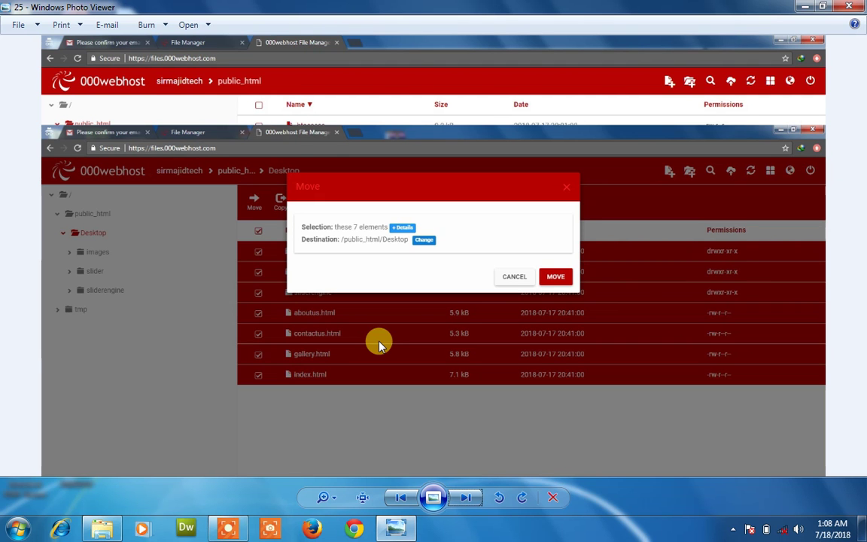
Go back to images 22 and 20 to review the File Manager login and the Extract command for web html.zip.
key("Left")
key("Left")
key("Left")
key("Left")
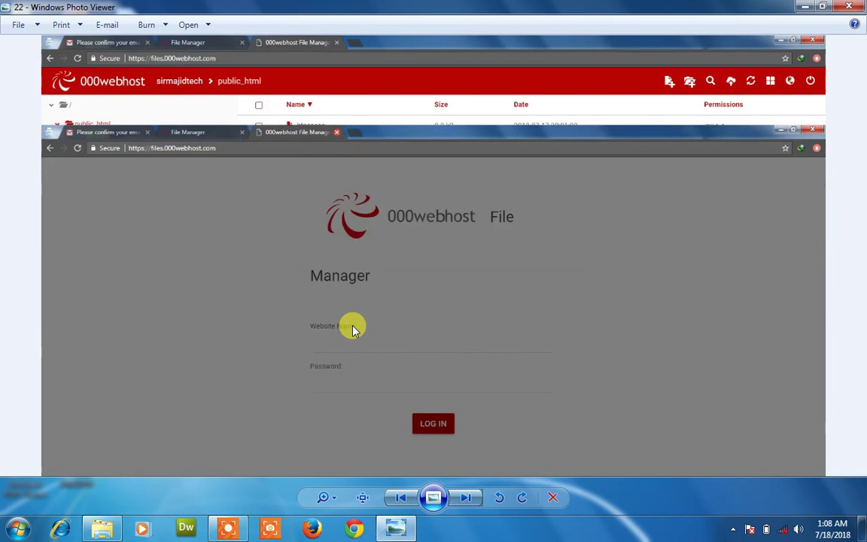
key("Left")
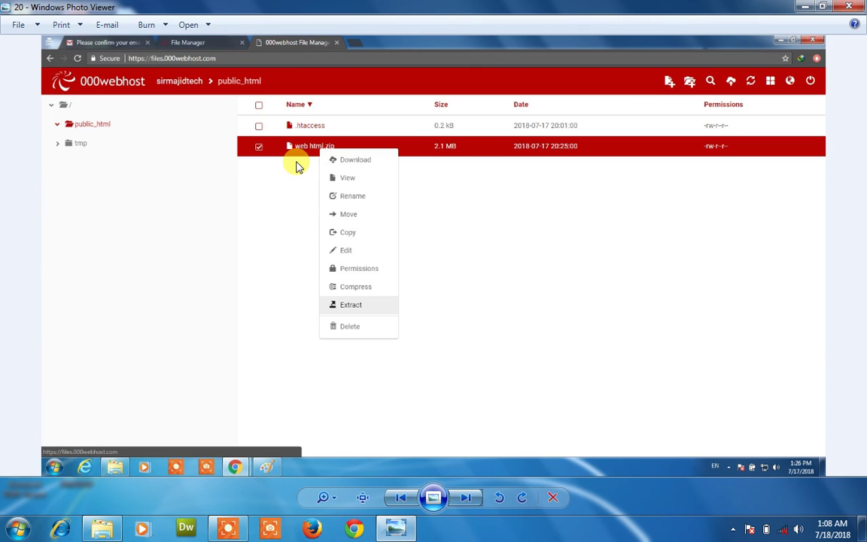
Review images 21 to 25 again, from the Extract item dialog to moving the site files out of the Desktop folder.
key("Right")
key("Right")
key("Right")
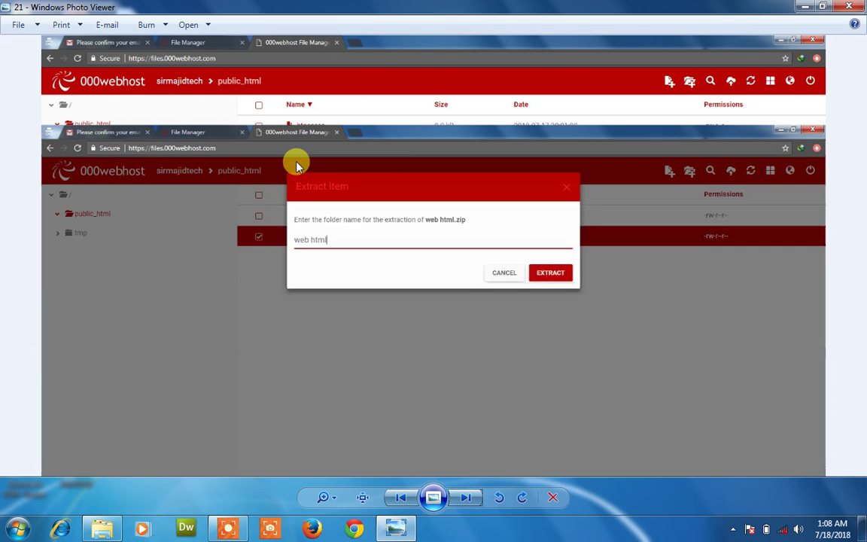
key("Right")
key("Right")
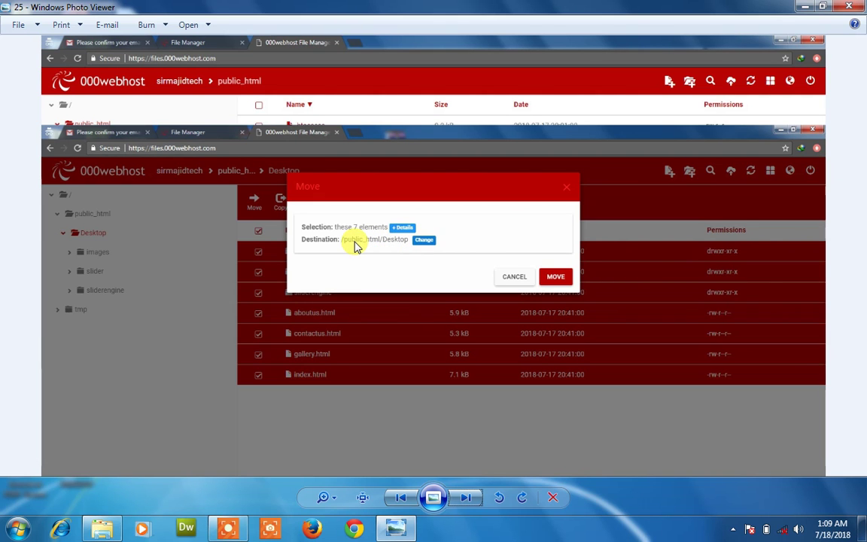
Examine images 25 to 27 covering the Move dialog, the destination folder selection and the published home page.
key("Right")
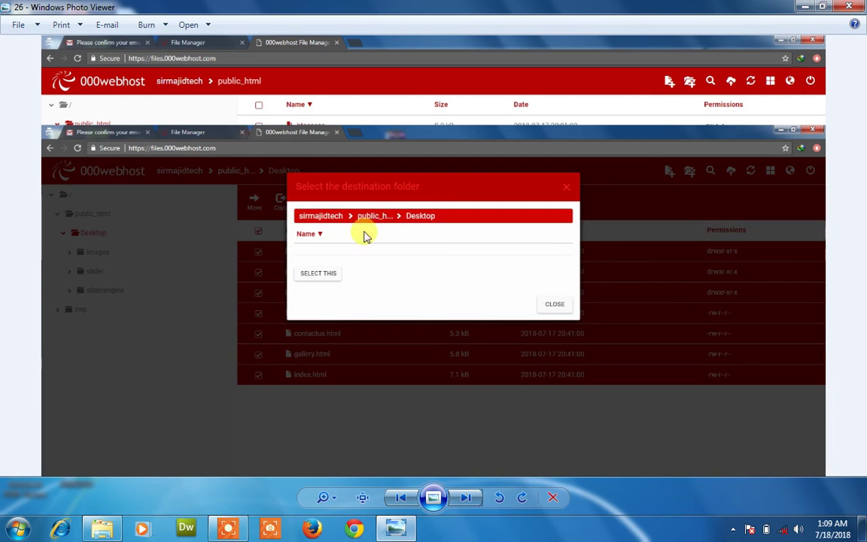
key("Left")
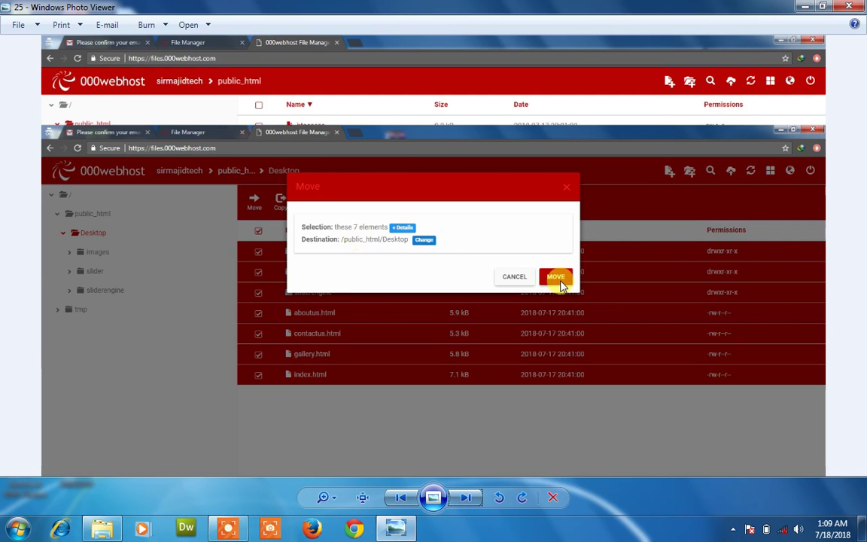
key("Right")
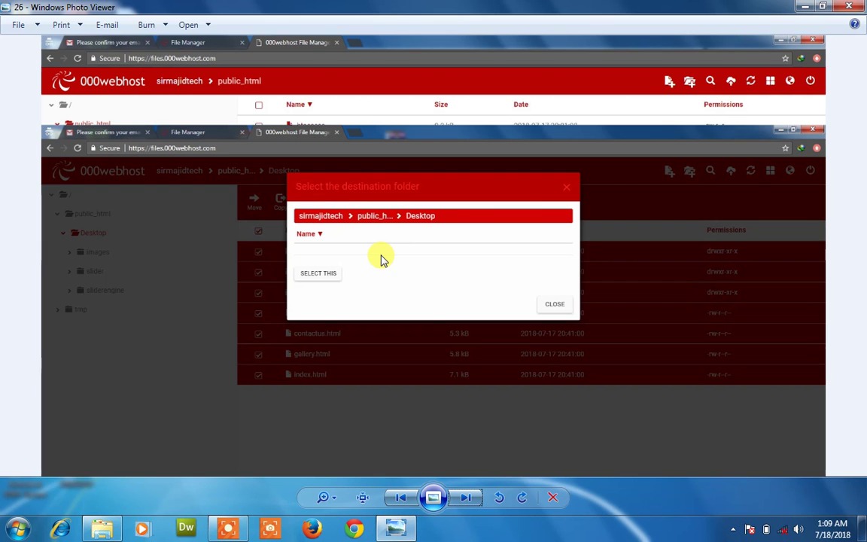
key("Right")
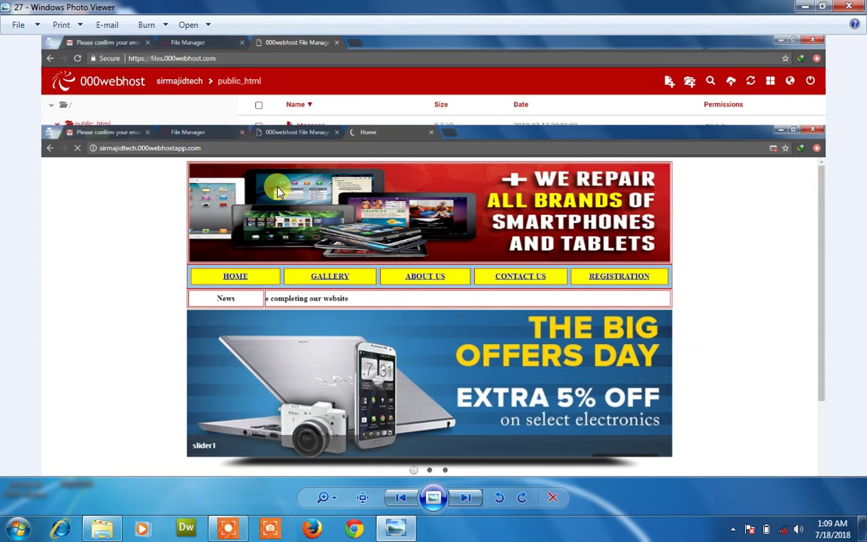
Return to images 25 and 26 to review the Move dialog and the destination folder selection again.
key("Left")
key("Left")
key("Left")
key("Left")
key("Right")
key("Right")
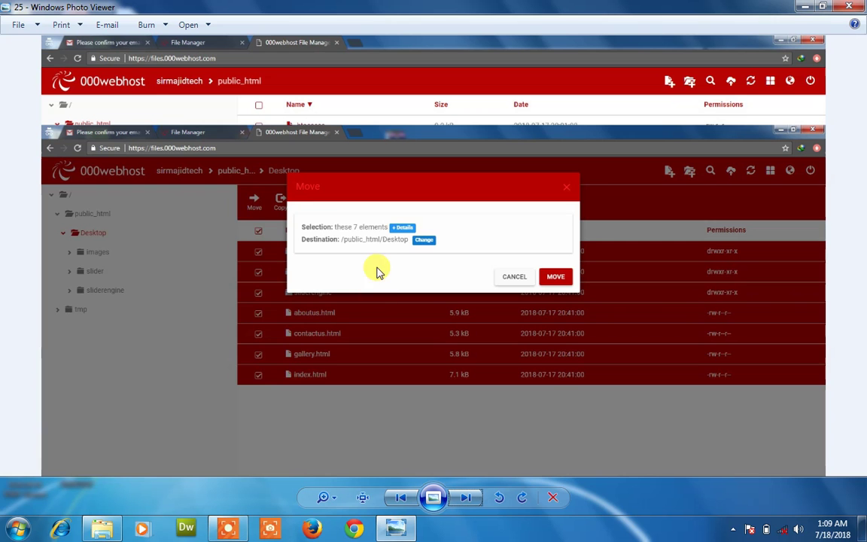
key("Right")
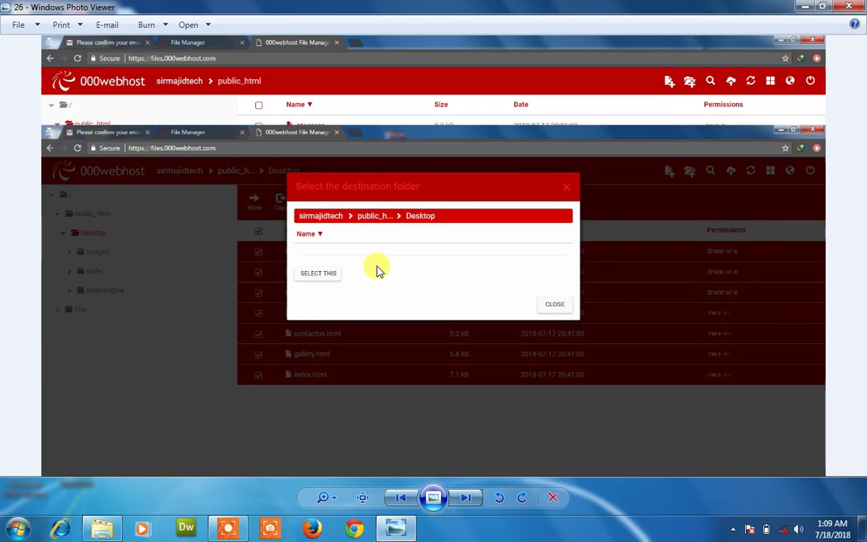
Examine image 27 with the published home page and its 000webhostapp.com web address.
key("Right")
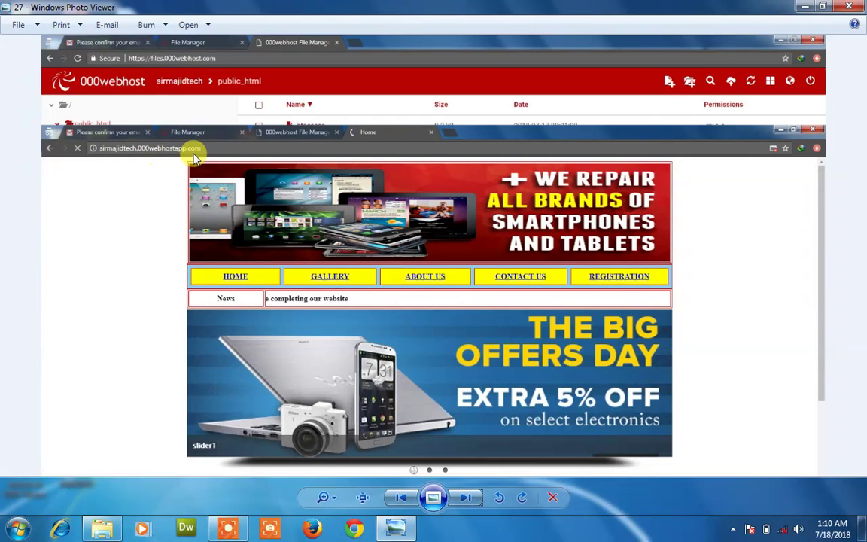
key("Right")
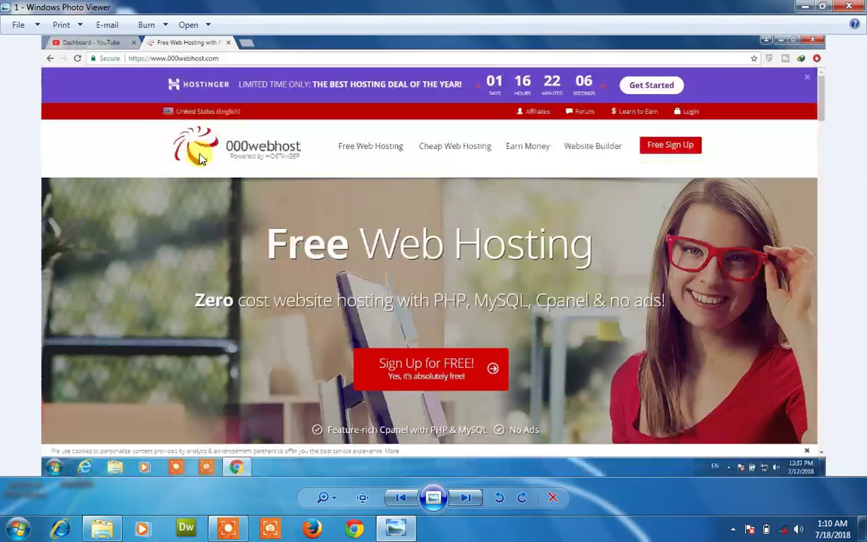
key("Left")
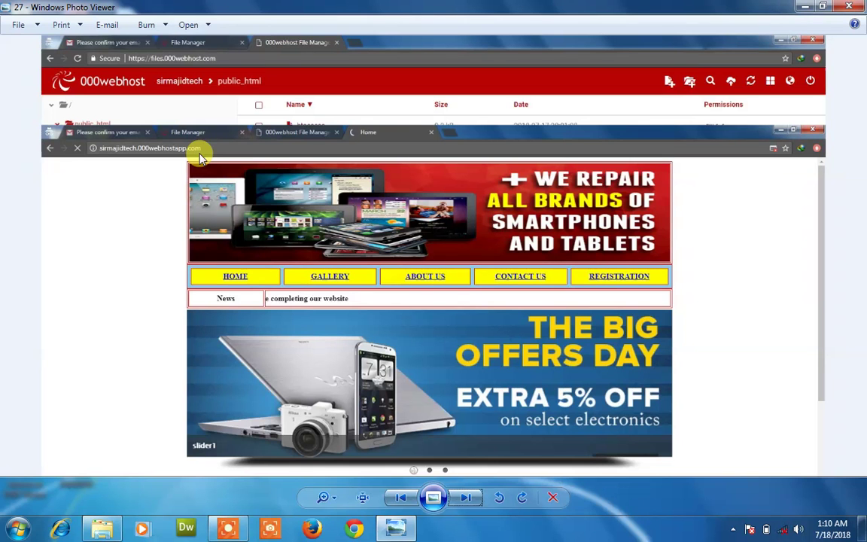